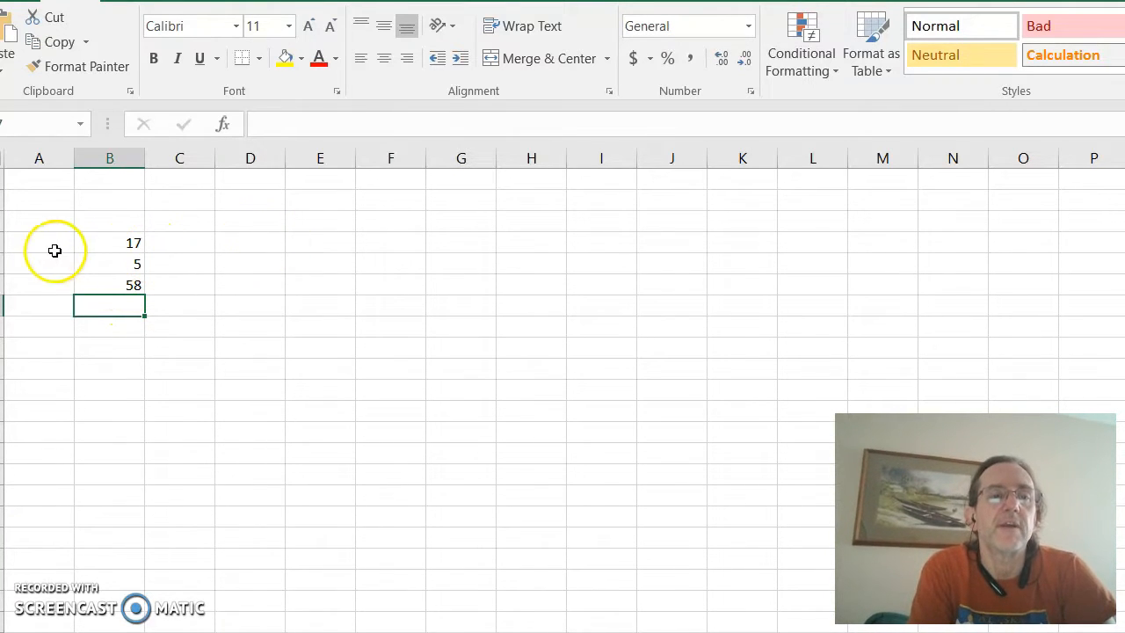
Step: Use AutoSum to enter a SUM formula for B4:B6 in cell B7
{"action": "left_click", "coordinate": [116, 246]}
{"action": "key", "text": "Down"}
{"action": "key", "text": "Down"}
{"action": "key", "text": "Down"}
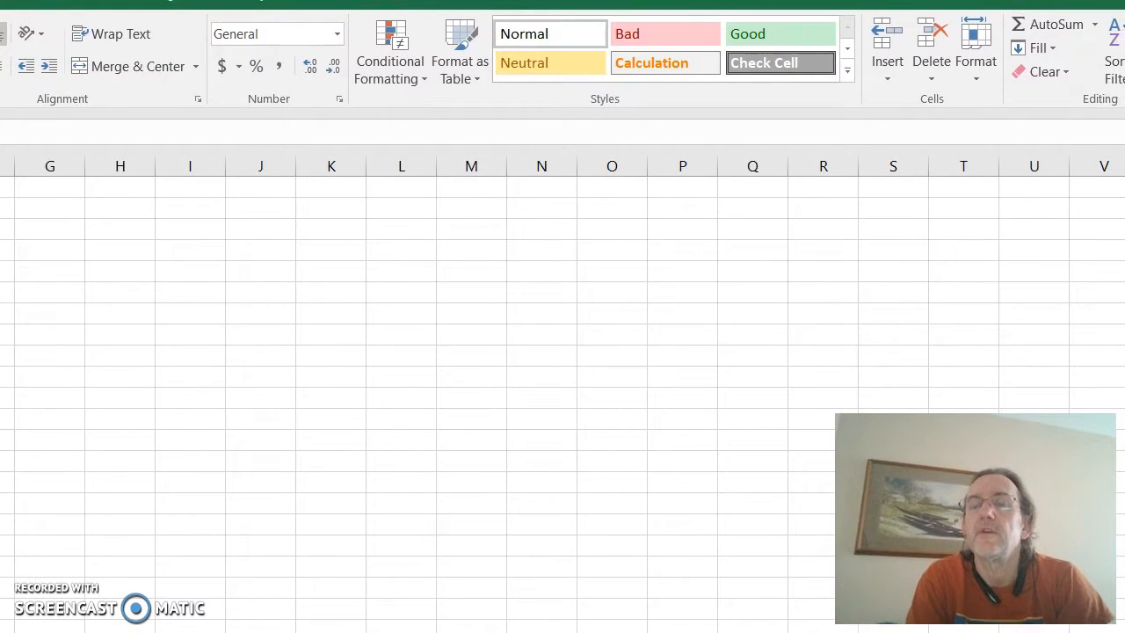
{"action": "left_click", "coordinate": [1094, 26]}
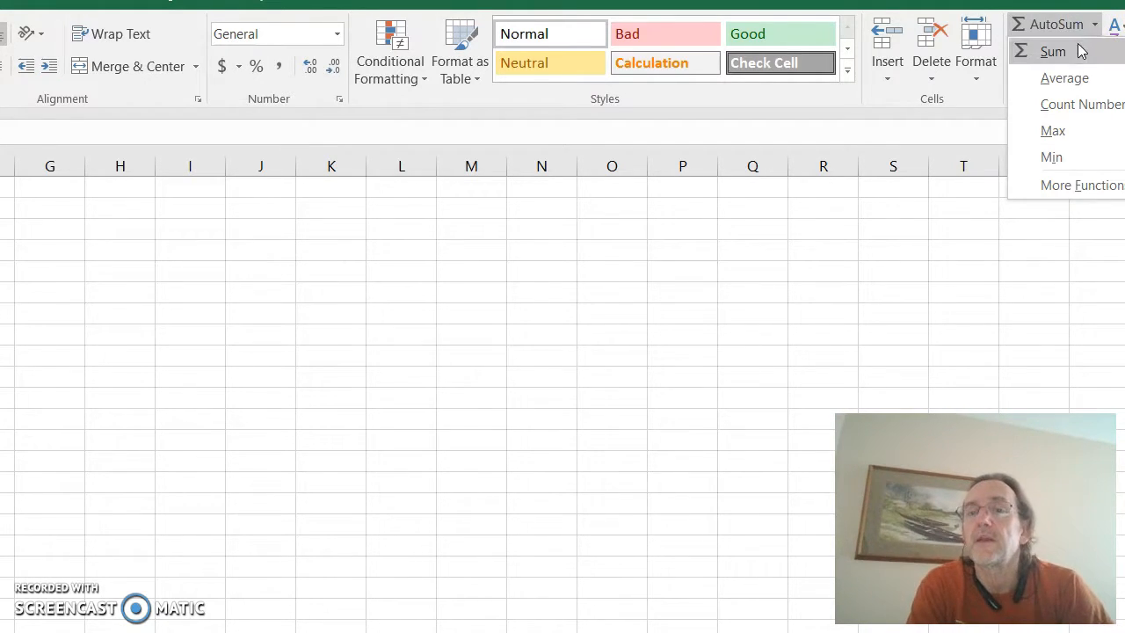
{"action": "left_click", "coordinate": [1078, 53]}
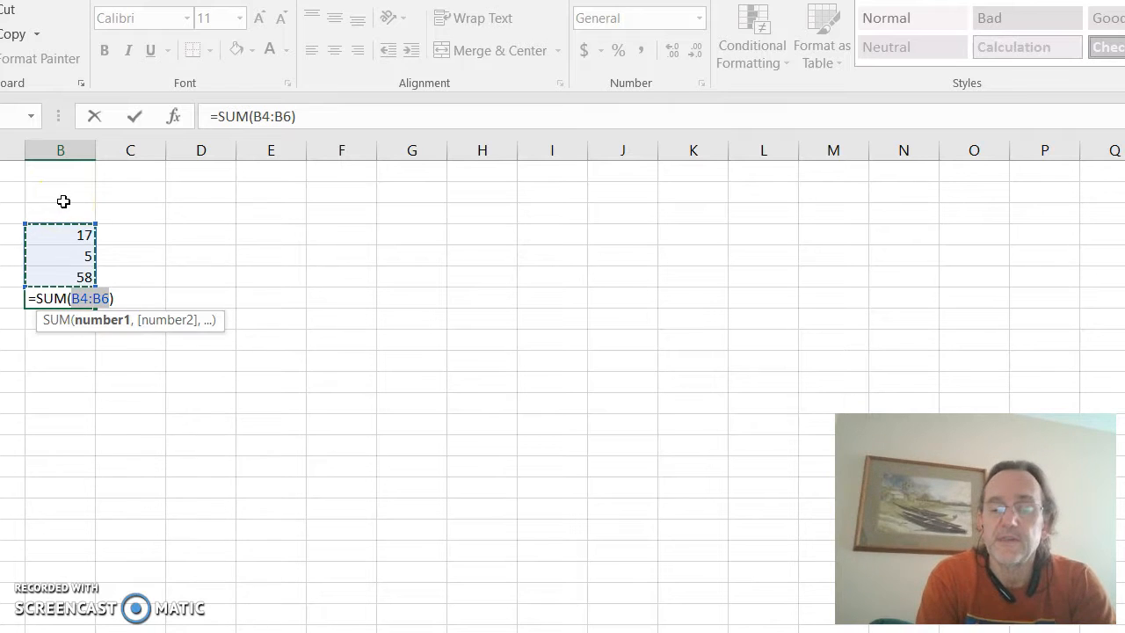
{"action": "key", "text": "Return"}
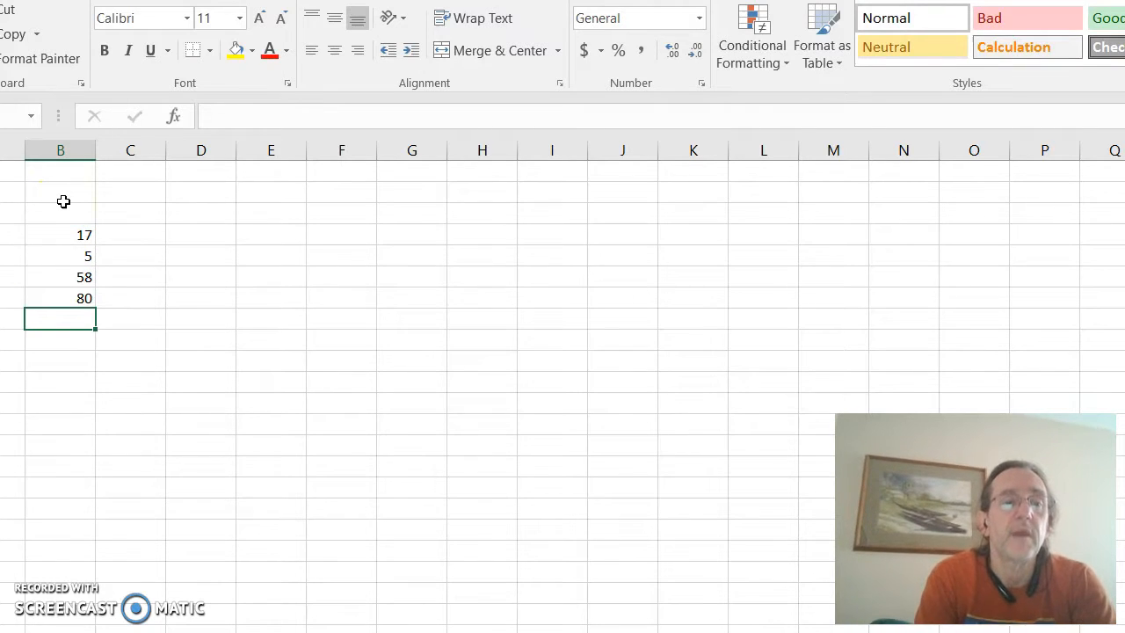
Step: Change the value in cell B5 to 15
{"action": "left_click", "coordinate": [70, 256]}
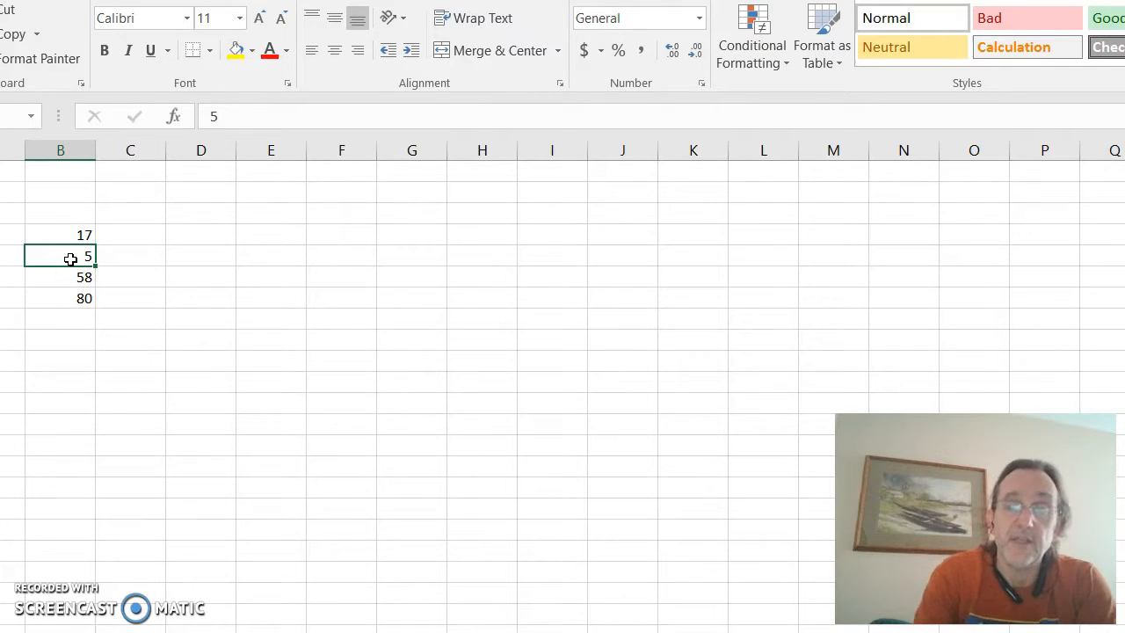
{"action": "double_click", "coordinate": [71, 258]}
{"action": "type", "text": "1"}
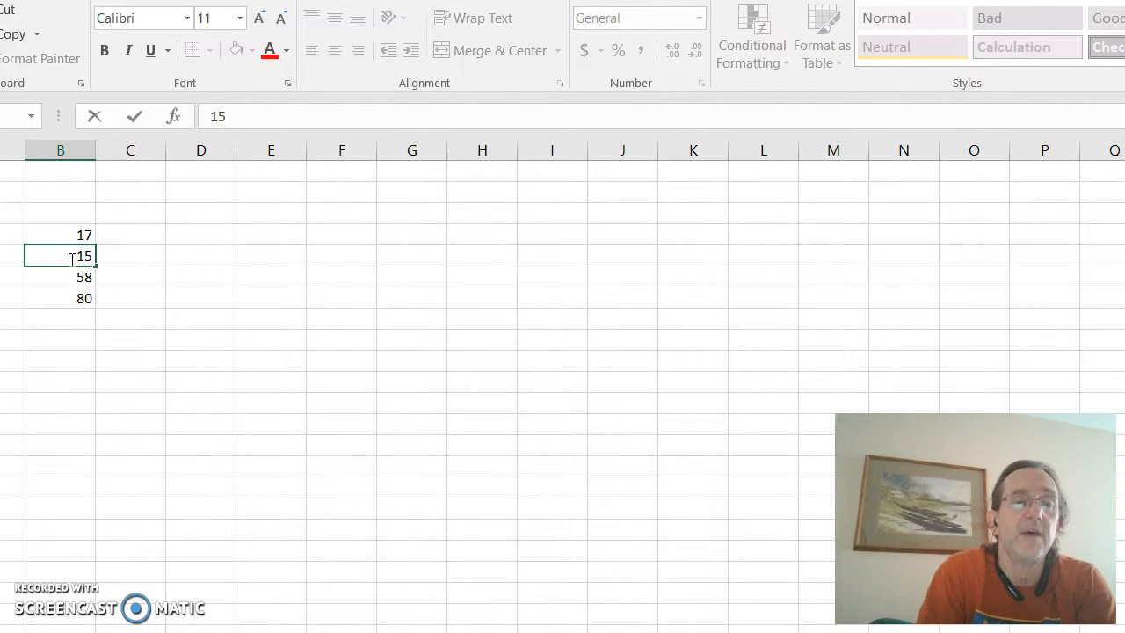
{"action": "key", "text": "Return"}
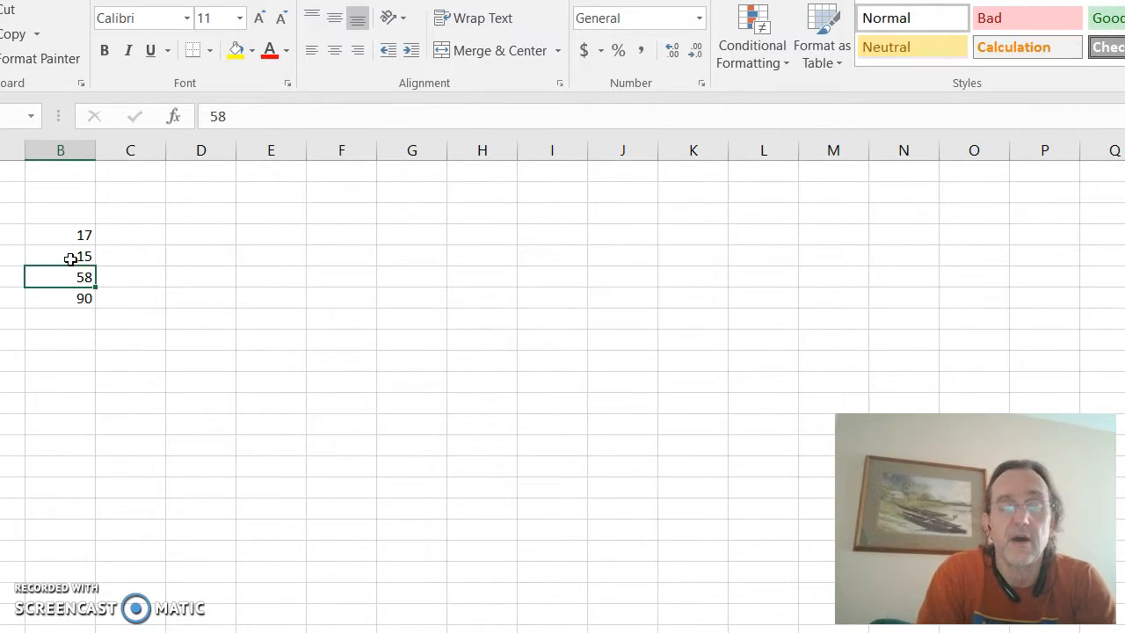
Step: Set the first number in the summed column, cell B4, to 27
{"action": "key", "text": "Up"}
{"action": "key", "text": "Up"}
{"action": "type", "text": "27"}
{"action": "key", "text": "Return"}
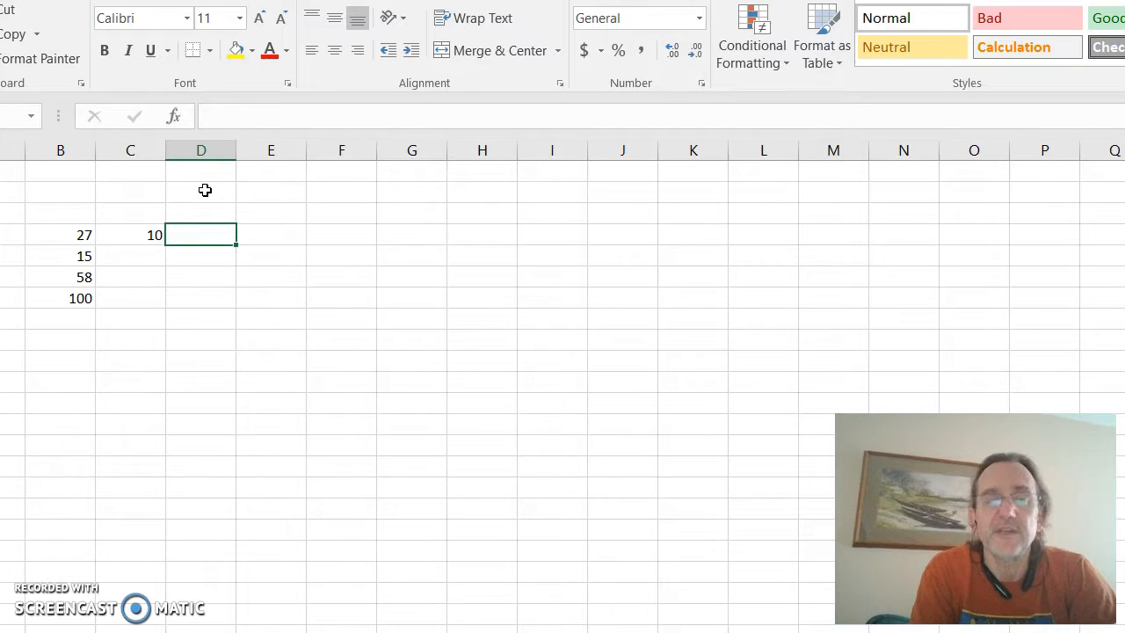
Step: Enter the formula =b4*c4 in cell D4 to multiply the two numbers beside it
{"action": "left_click", "coordinate": [274, 230]}
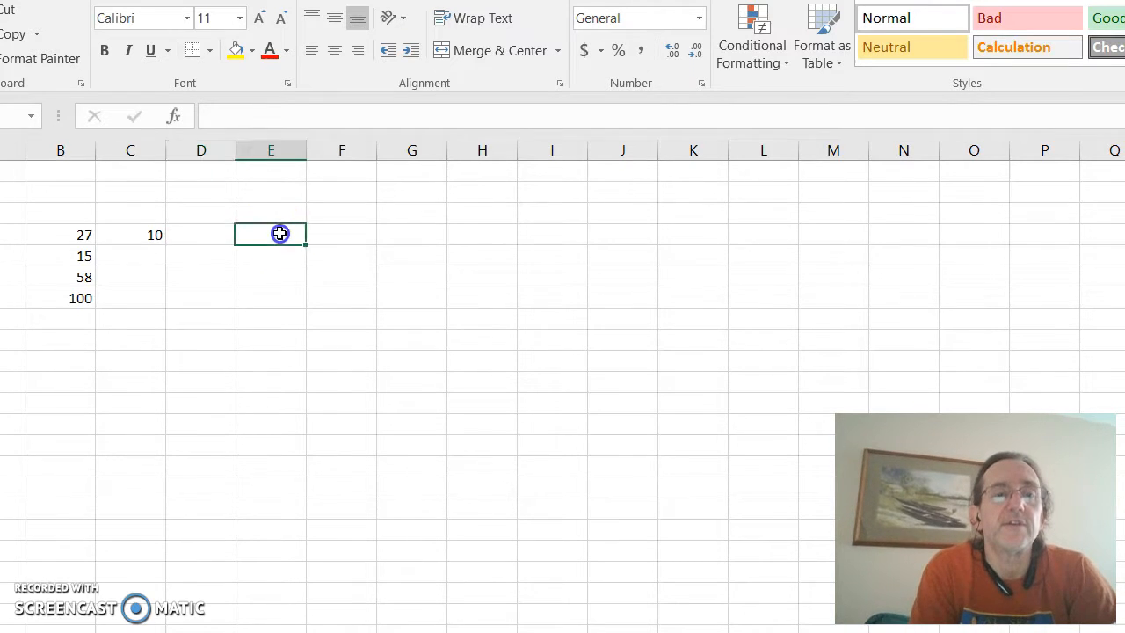
{"action": "left_click", "coordinate": [218, 238]}
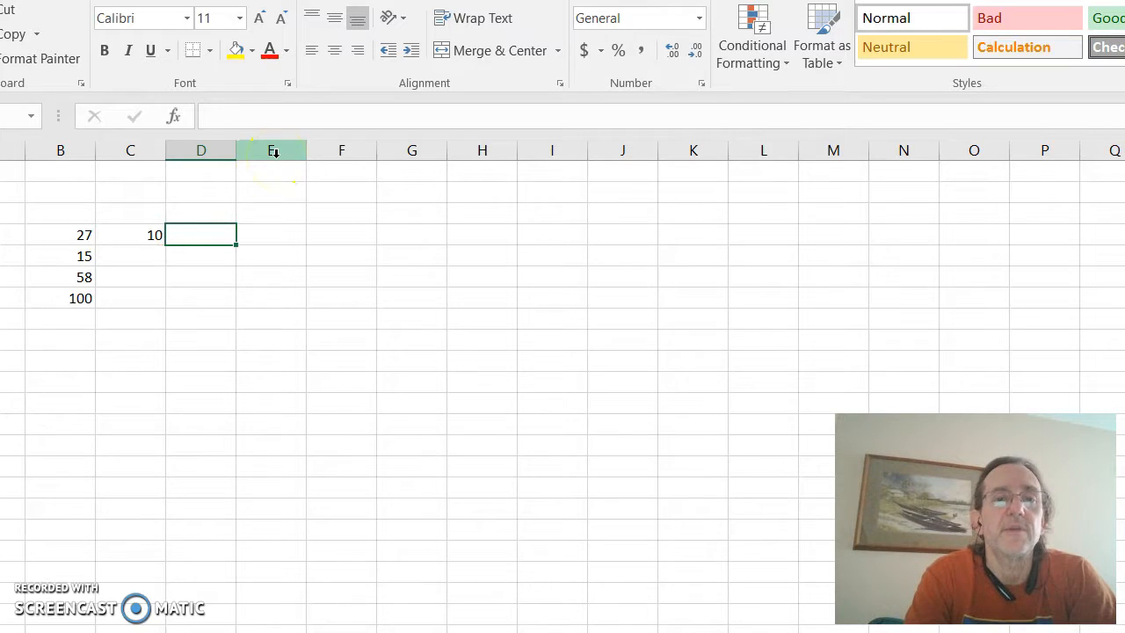
{"action": "type", "text": "="}
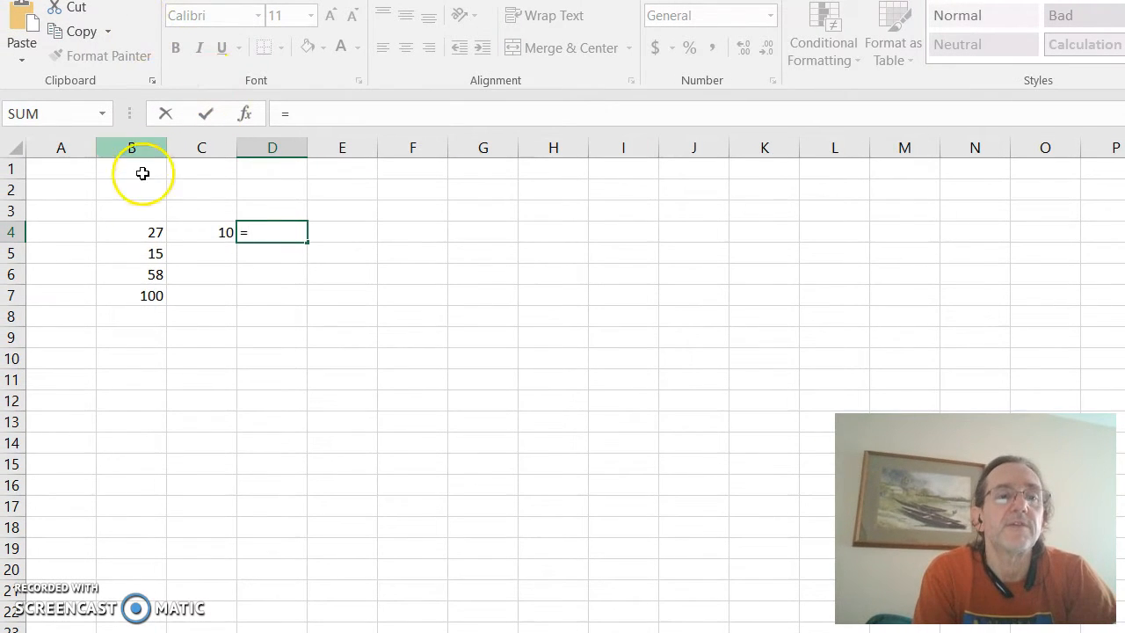
{"action": "type", "text": "b4"}
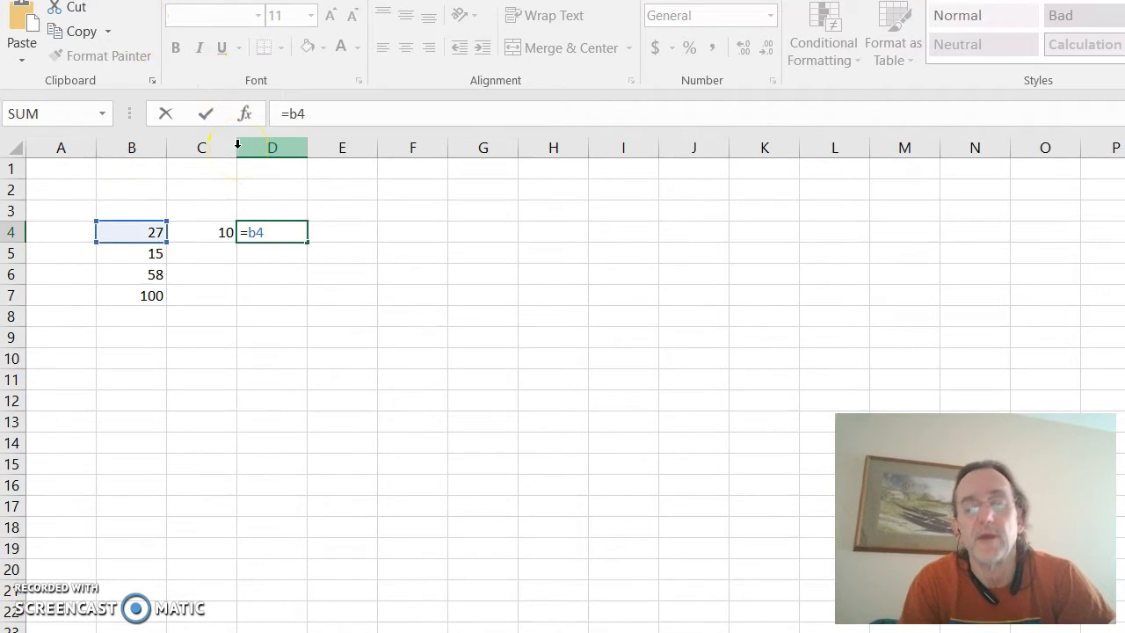
{"action": "type", "text": "*"}
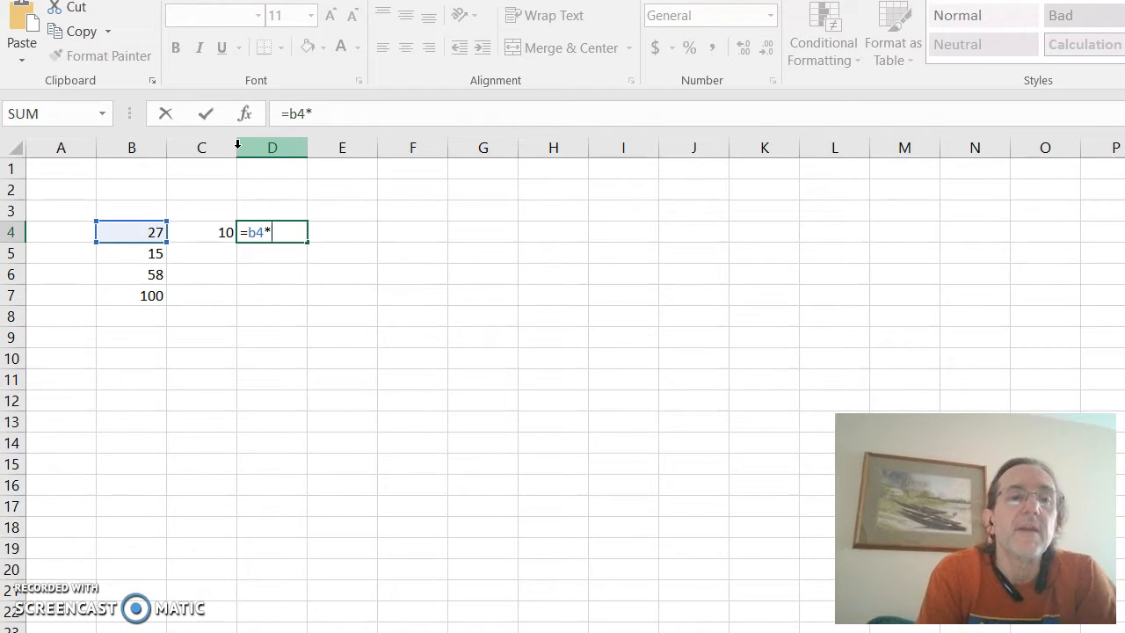
{"action": "type", "text": "c4"}
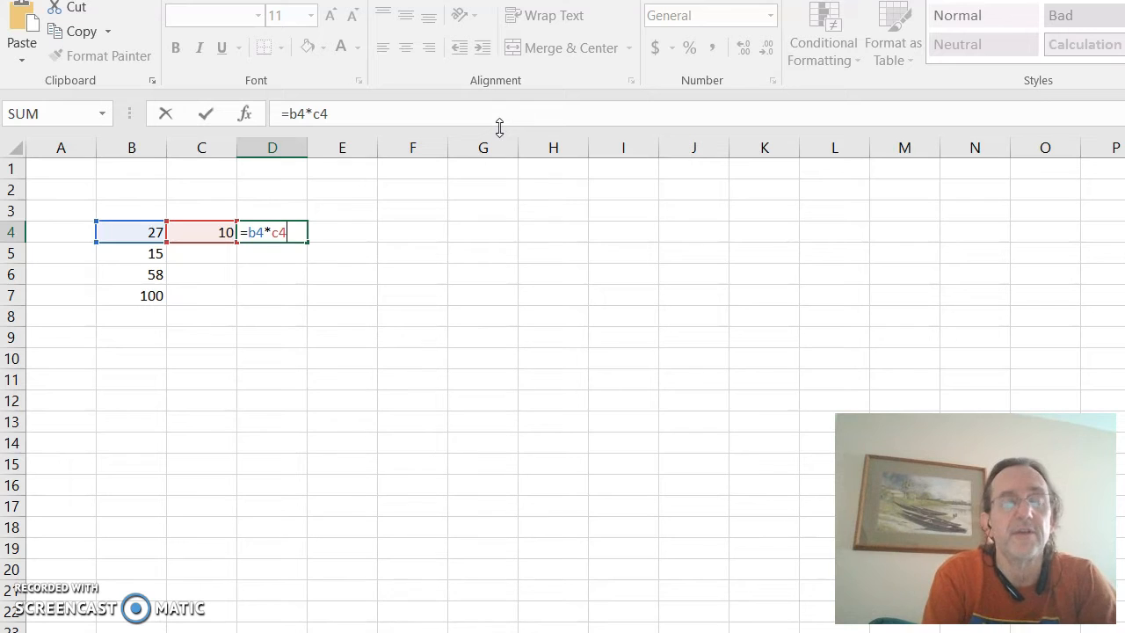
{"action": "key", "text": "Return"}
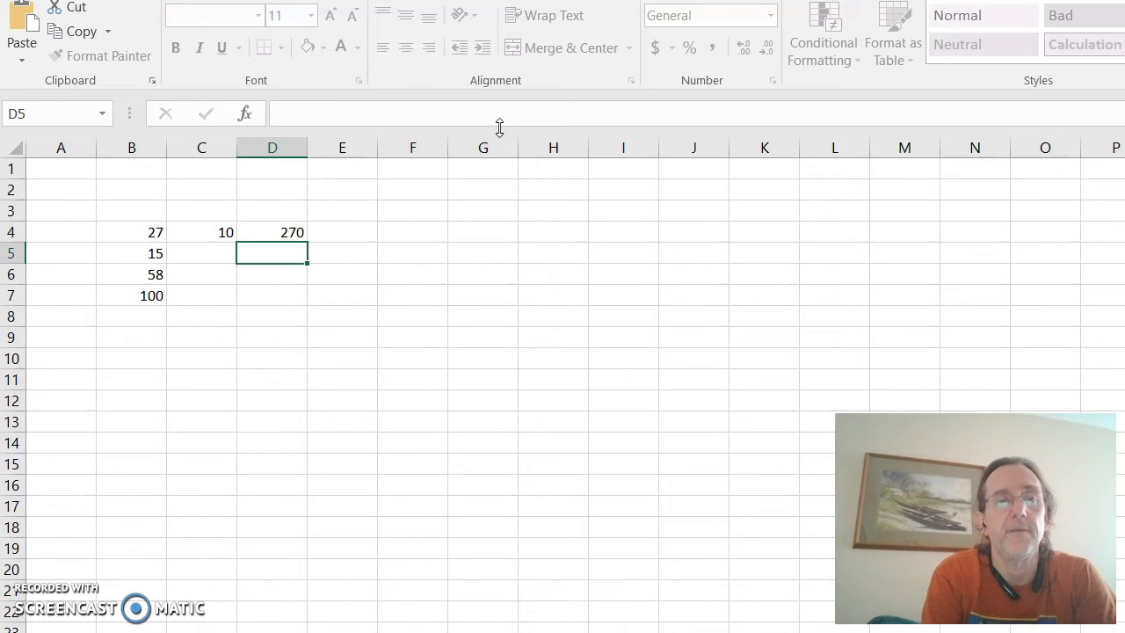
Step: Replace the value in cell B4 with 37
{"action": "key", "text": "Left"}
{"action": "key", "text": "Left"}
{"action": "key", "text": "Up"}
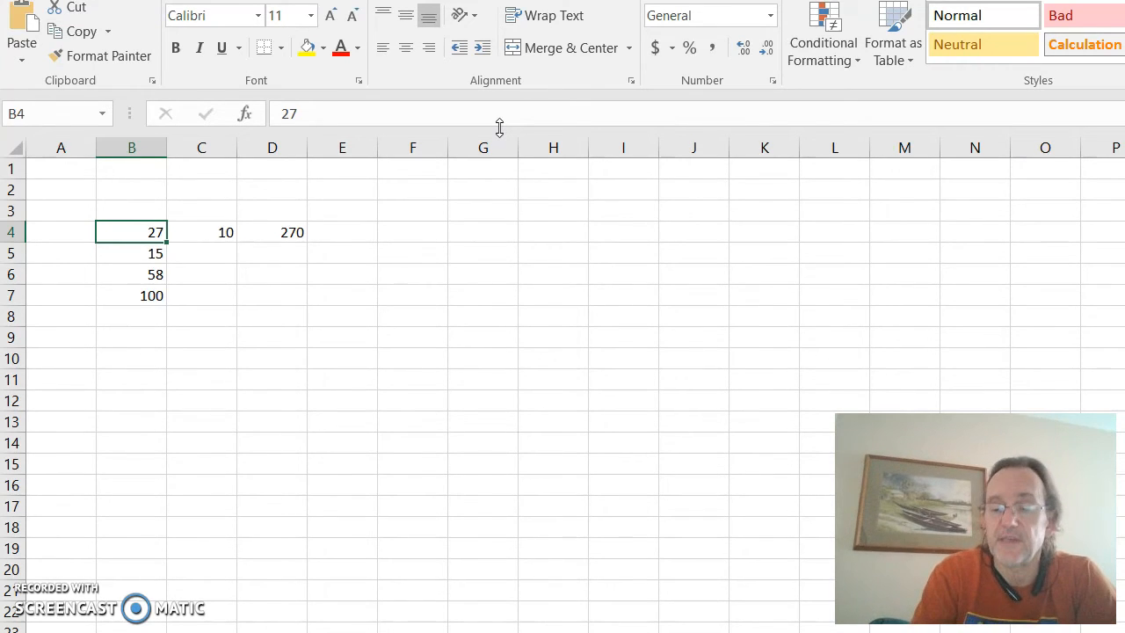
{"action": "type", "text": "37"}
{"action": "key", "text": "Return"}
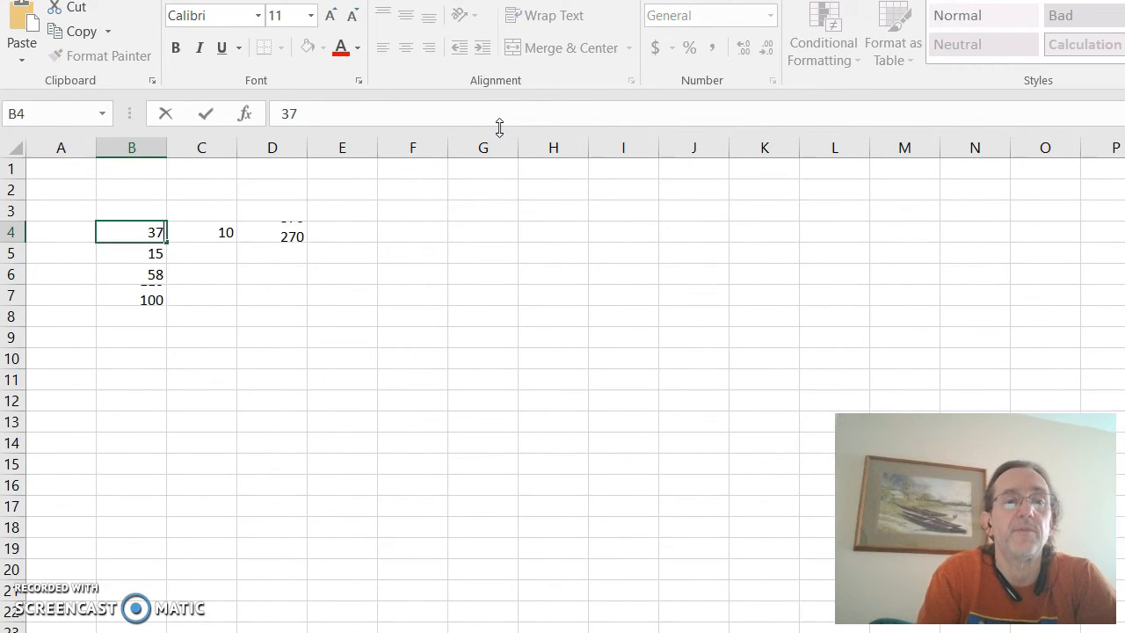
Step: Replace the multiplier in cell C4 with 5
{"action": "key", "text": "Right"}
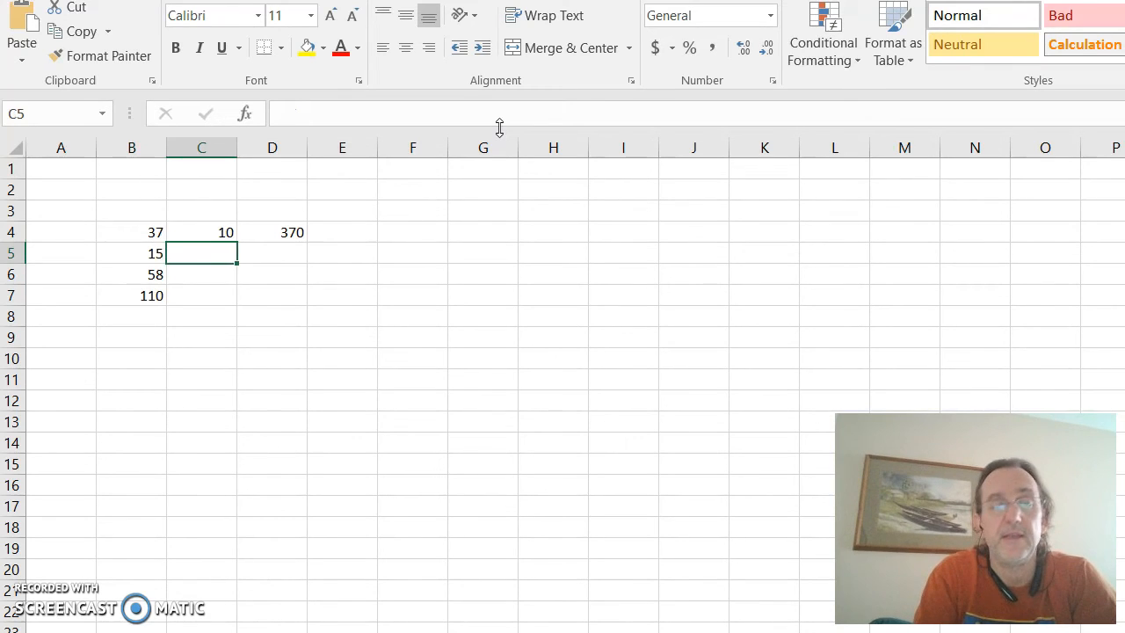
{"action": "key", "text": "Up"}
{"action": "type", "text": "5"}
{"action": "key", "text": "Return"}
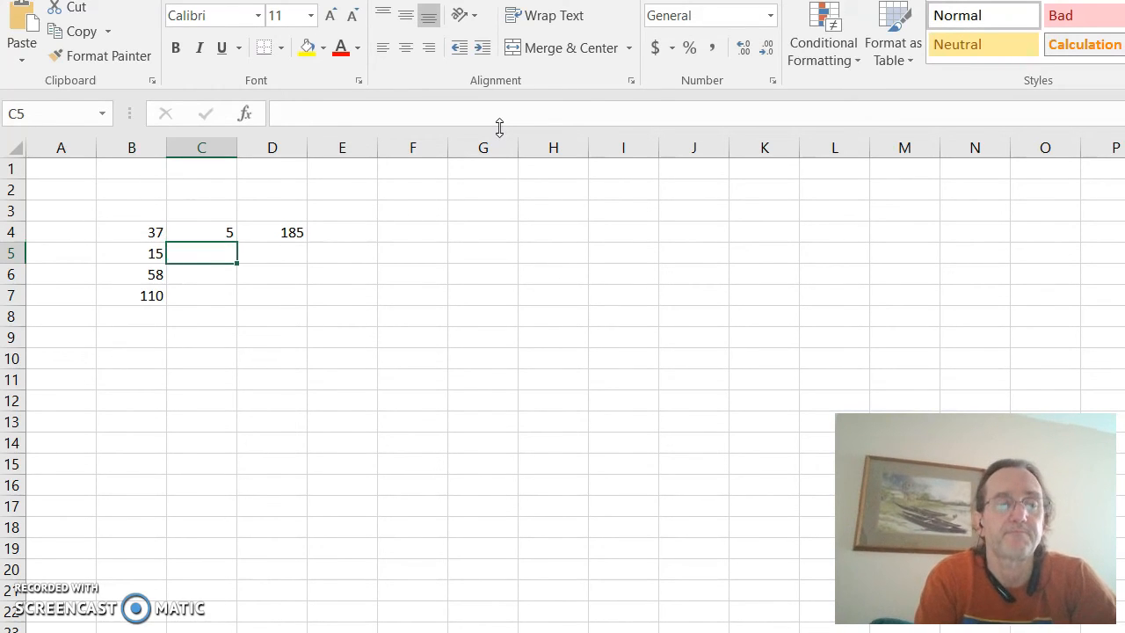